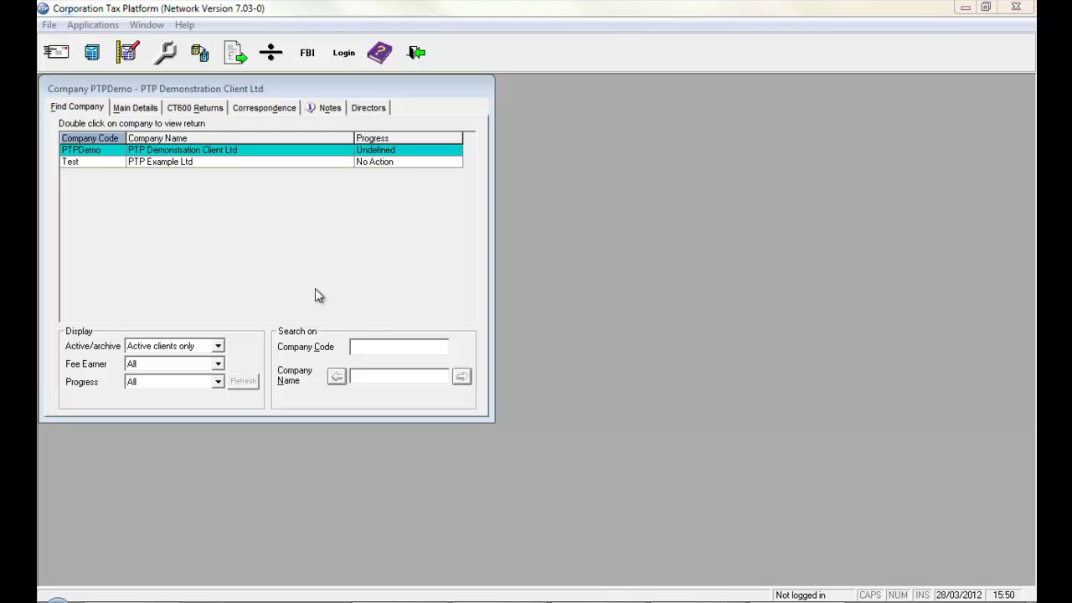
Open the company tax return for PTP Demonstration Client Ltd and view the profit adjustment behind its trading and professional profits.
double_click(252, 157)
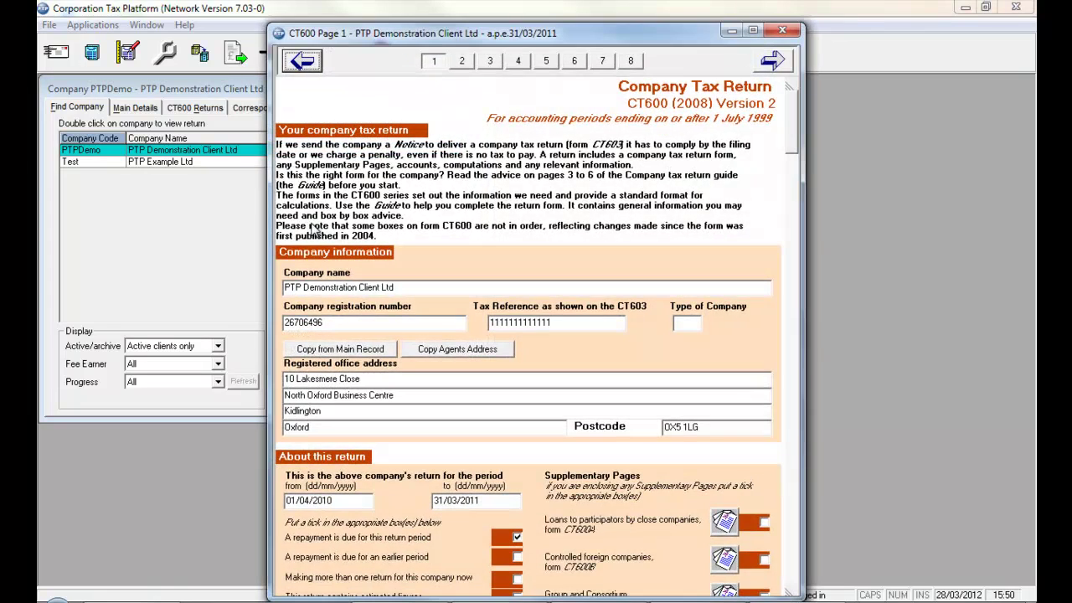
click(464, 63)
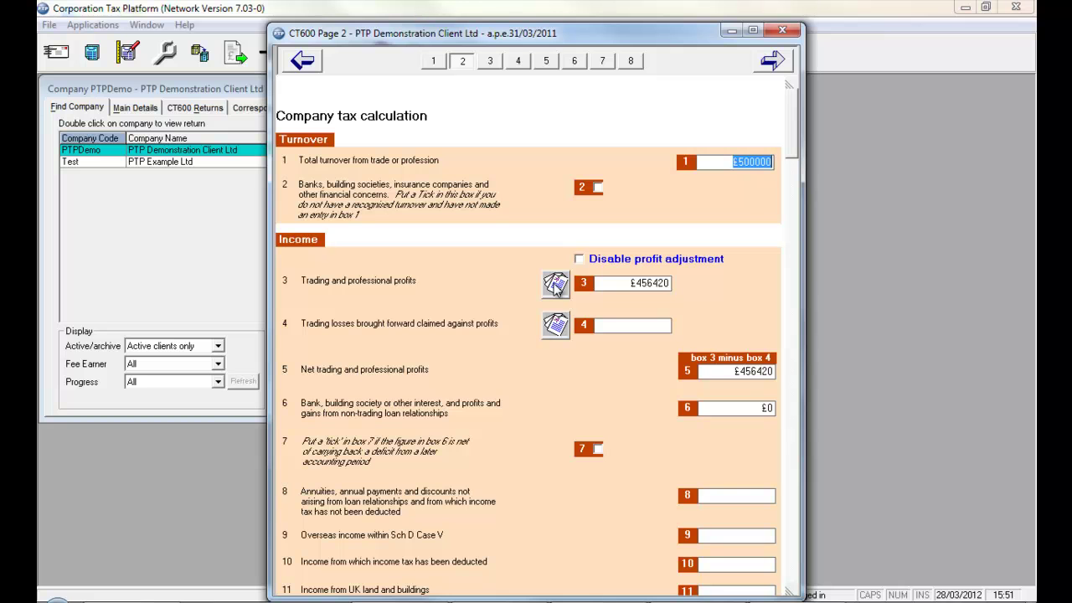
click(555, 285)
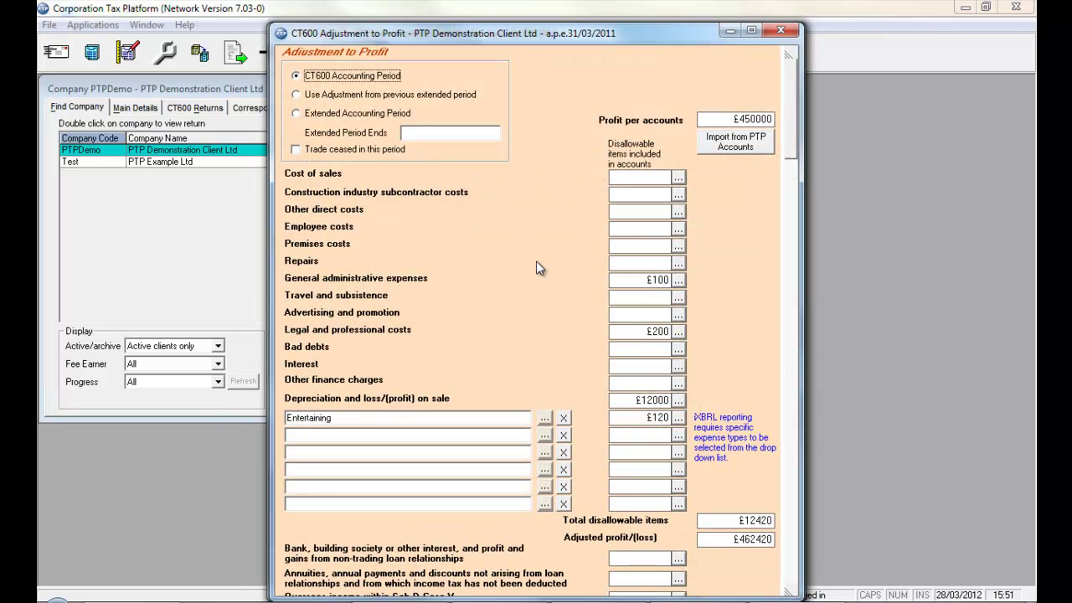
scroll(538, 268, down, 5)
scroll(538, 266, down, 2)
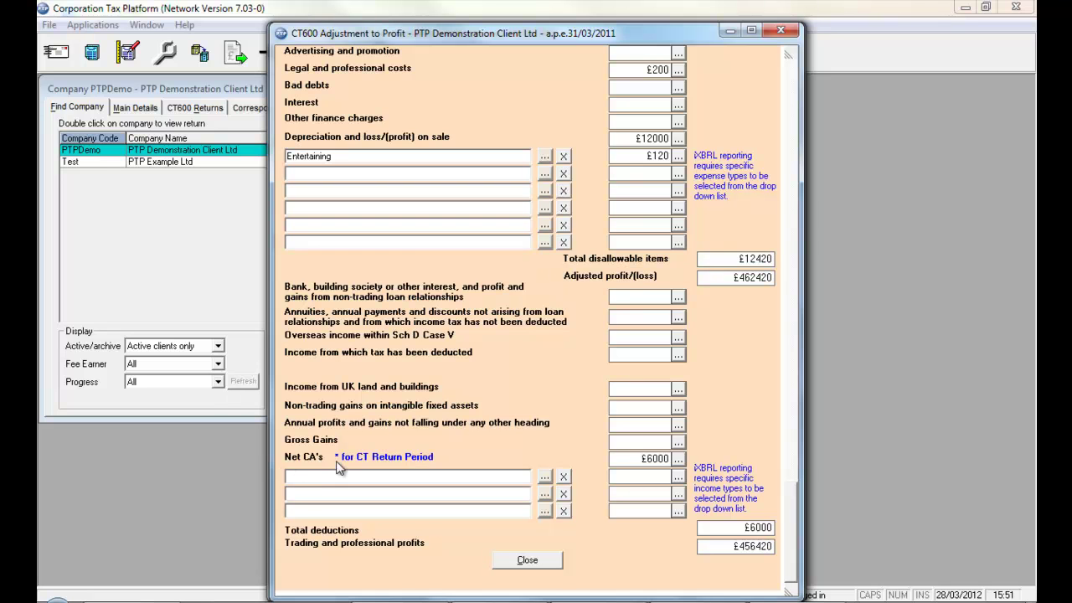
View the individual assets in the capital allowances behind the Net CA's figure, and close the capital allowances.
click(680, 460)
click(678, 460)
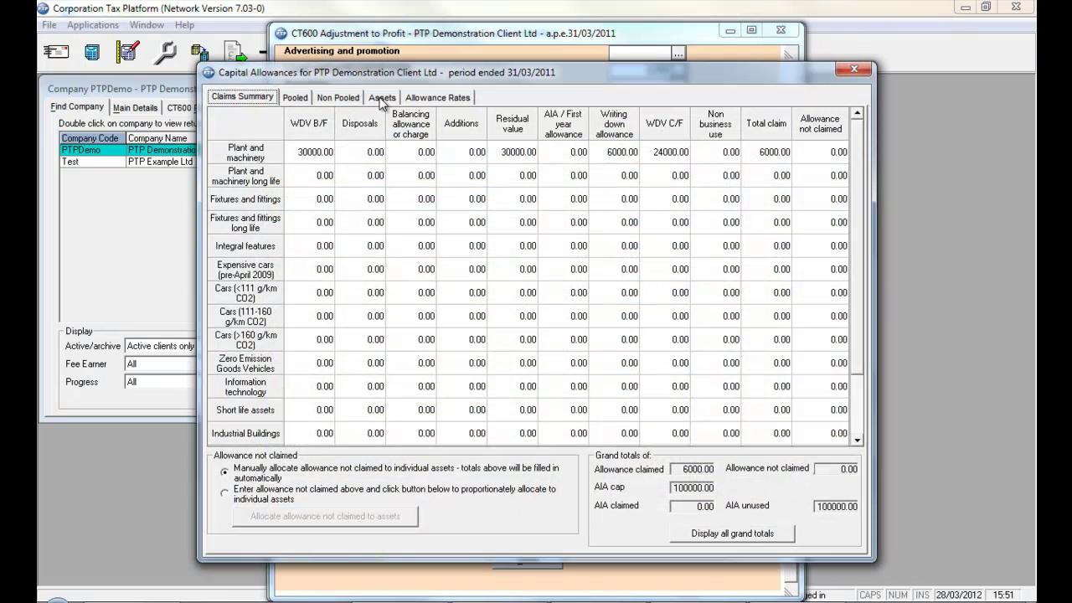
click(382, 98)
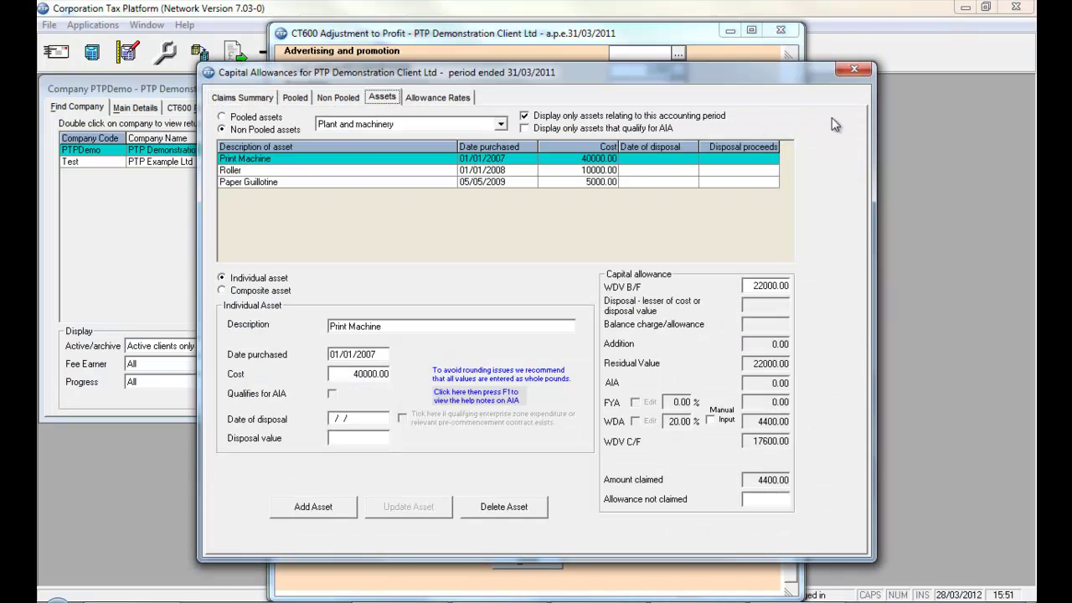
click(851, 71)
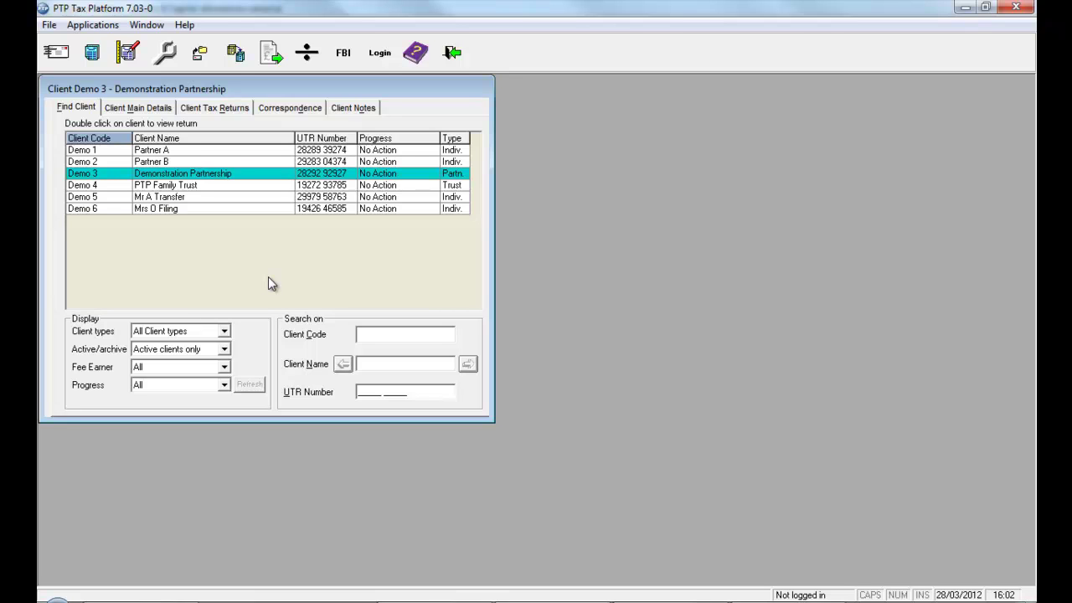
In PTP Tax Platform, open the Demonstration Partnership return and view the Stationery Supplies trading pages for Q3.
double_click(209, 181)
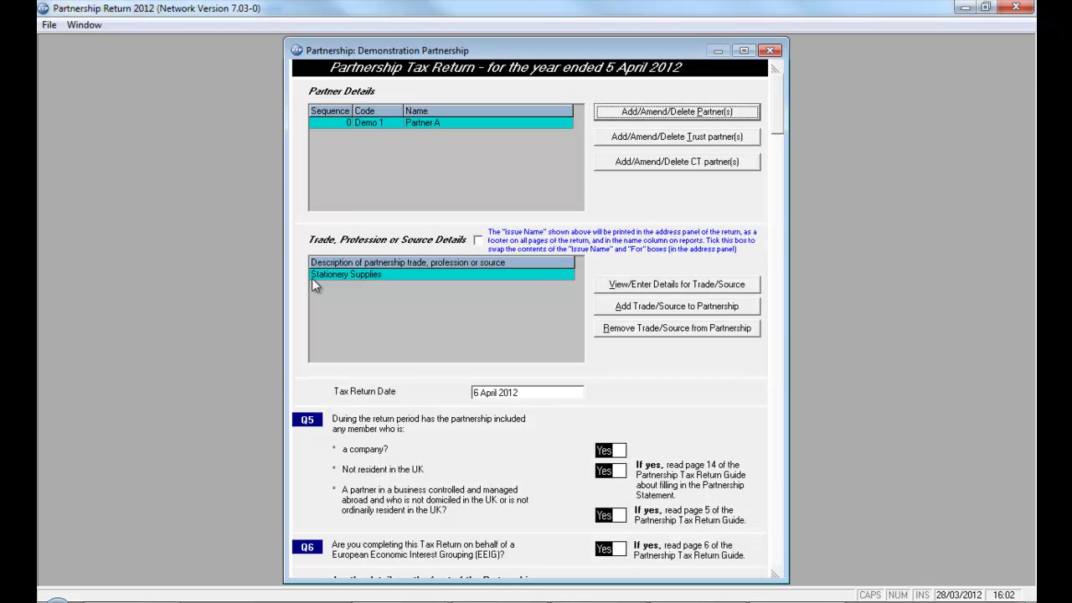
click(653, 288)
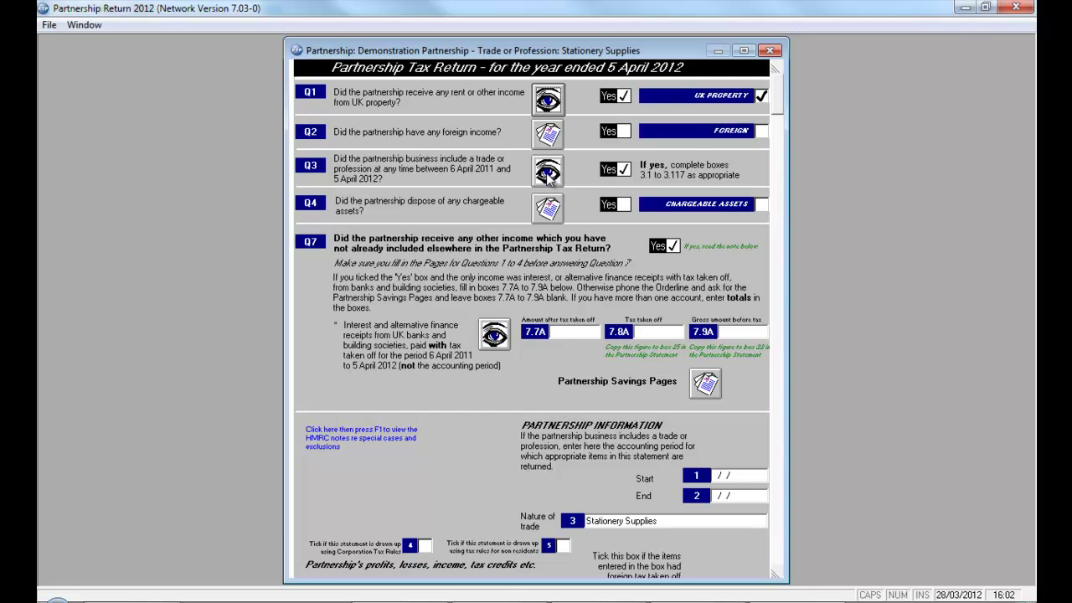
click(548, 173)
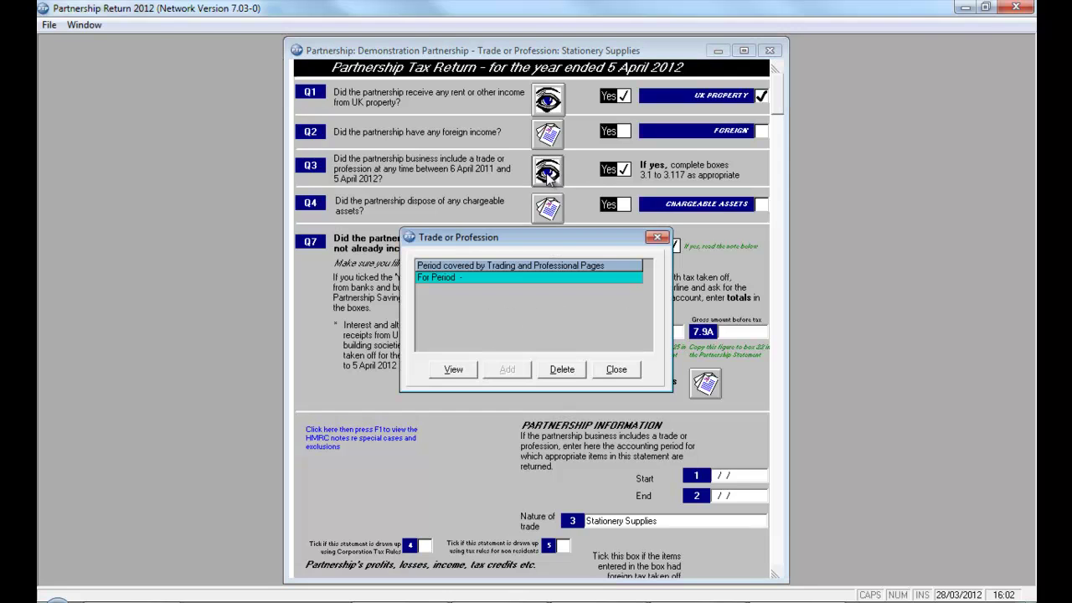
click(464, 372)
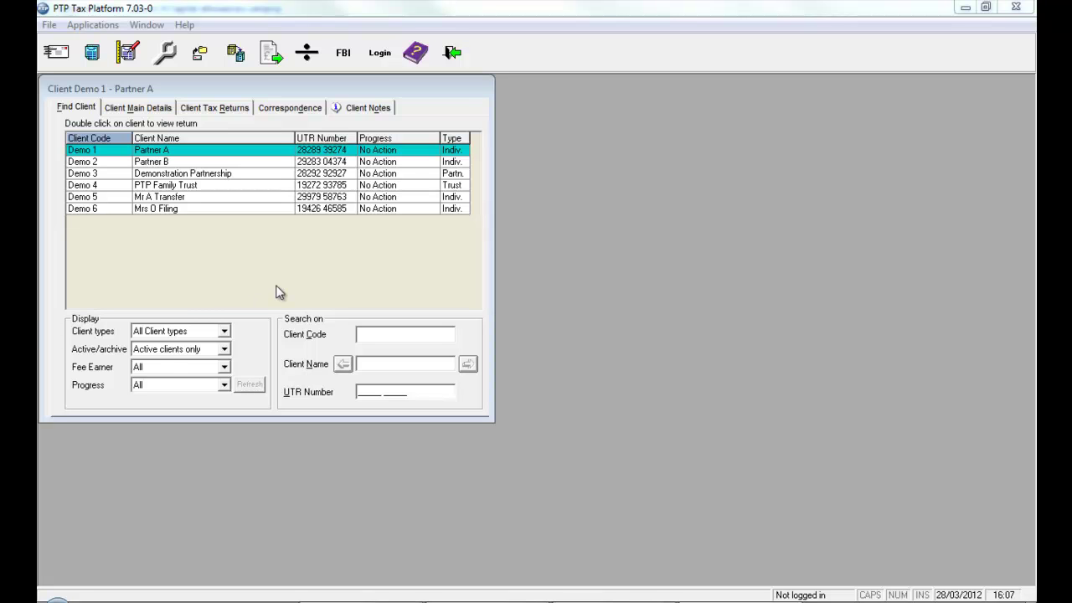
Open Partner A's tax return and go to page 3 of the existing full self-employment pages.
double_click(231, 151)
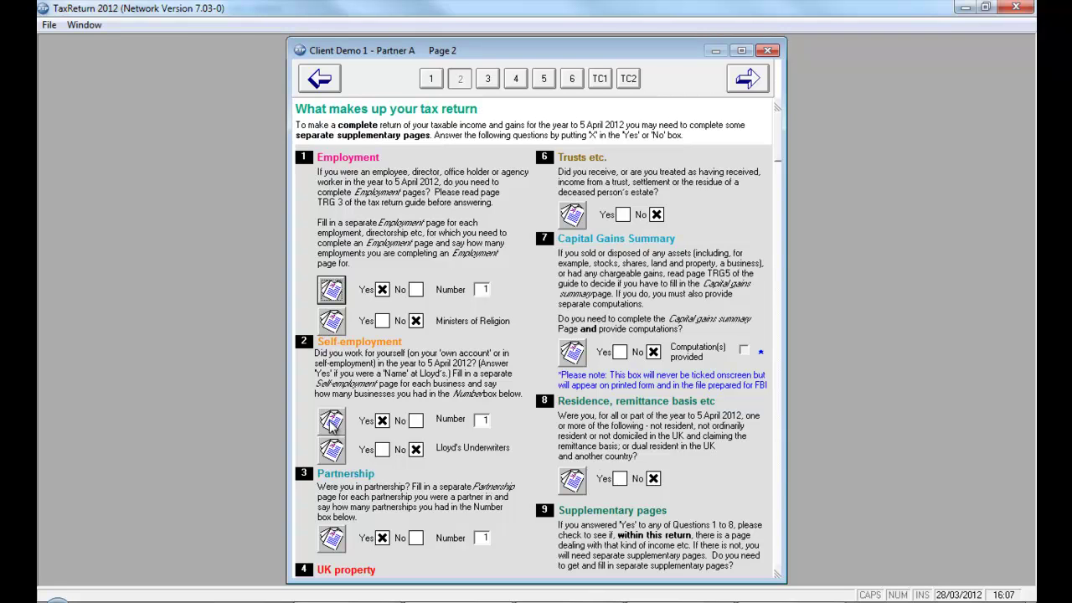
click(330, 421)
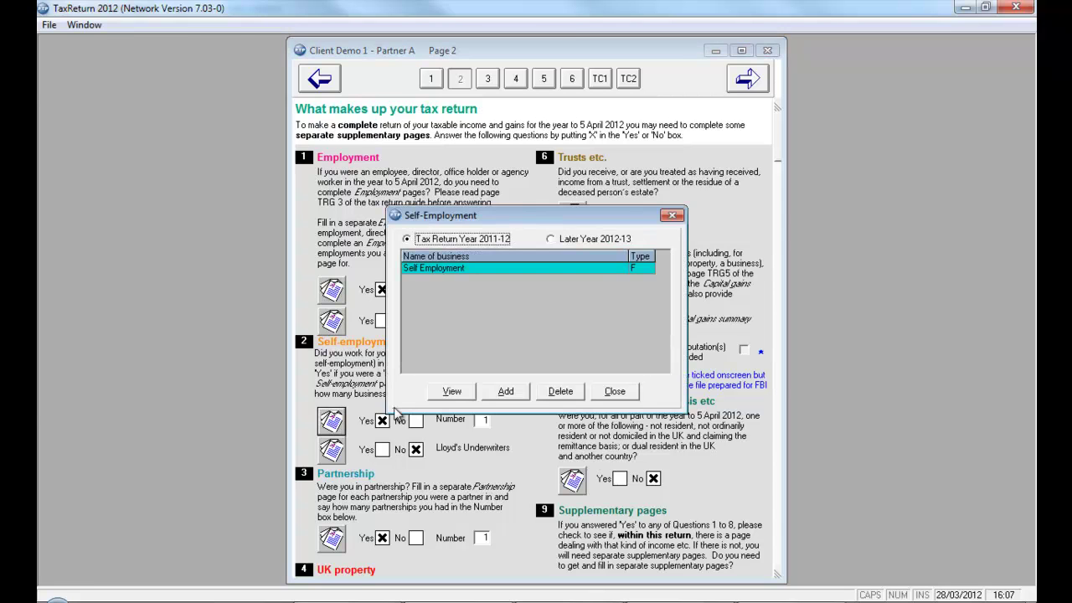
click(453, 391)
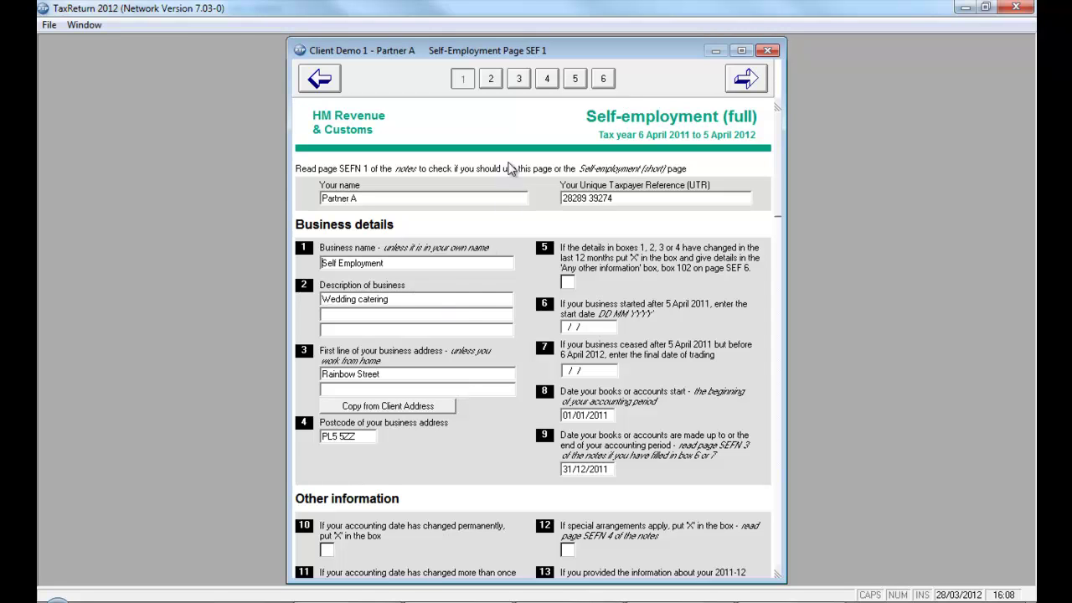
click(519, 79)
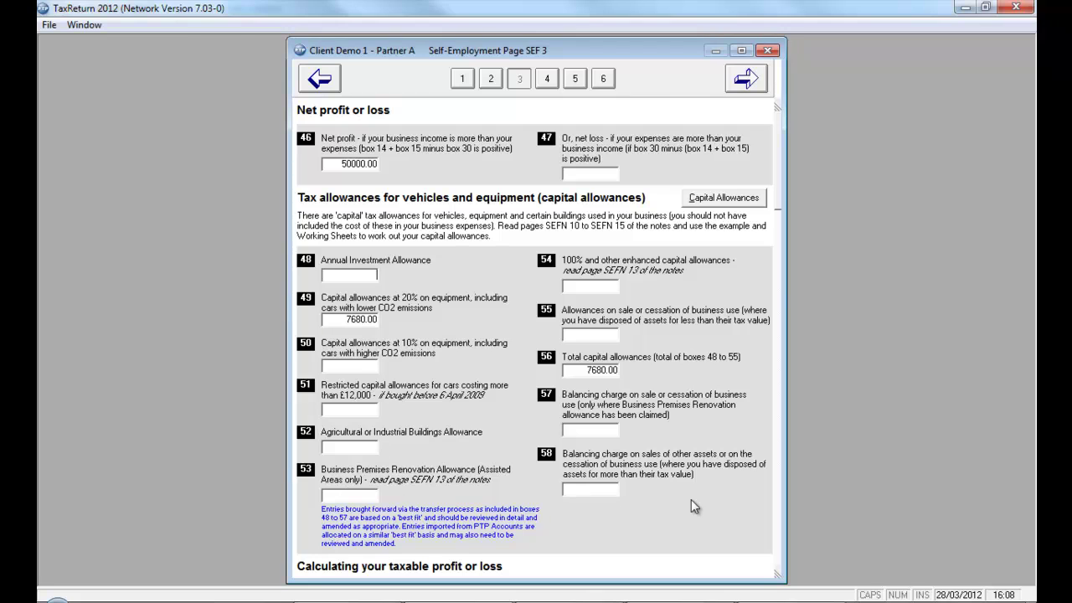
Add a capital allowances accounting period from 01/01/2011 to 31/12/2011 and select it.
click(737, 201)
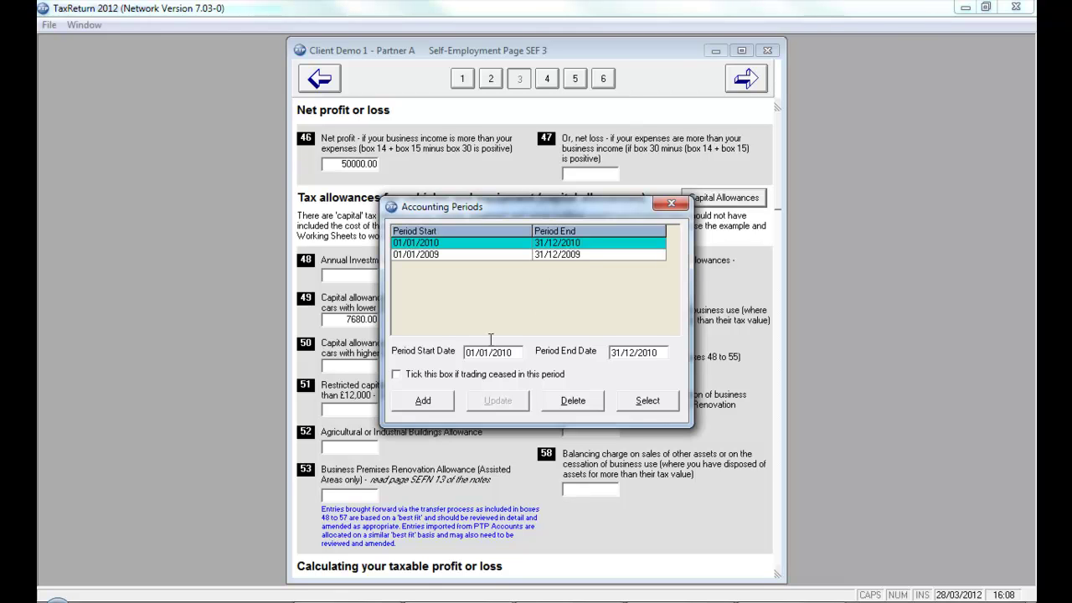
click(437, 401)
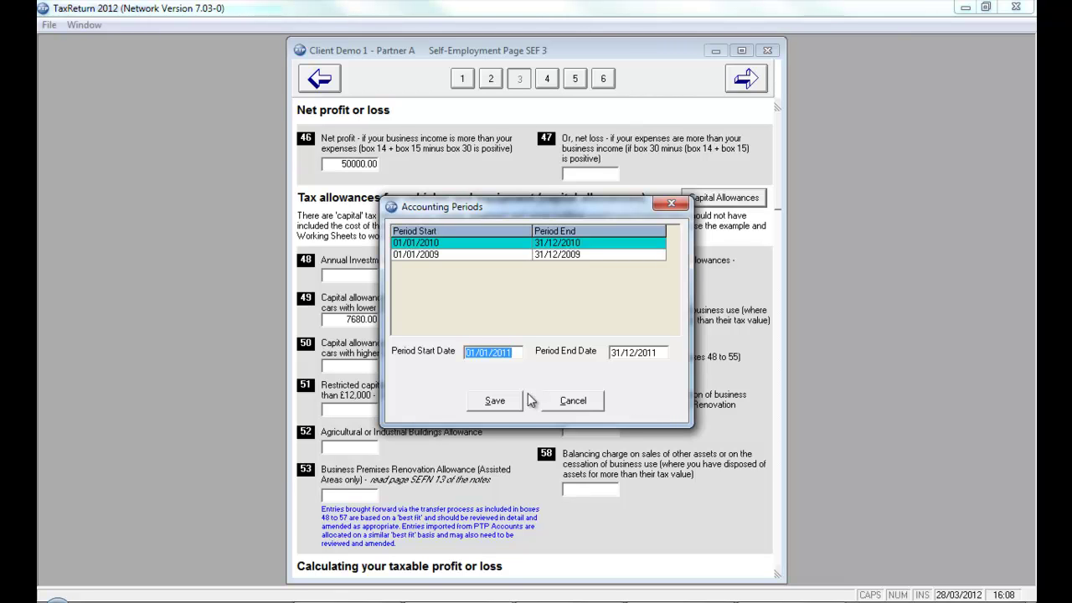
click(495, 402)
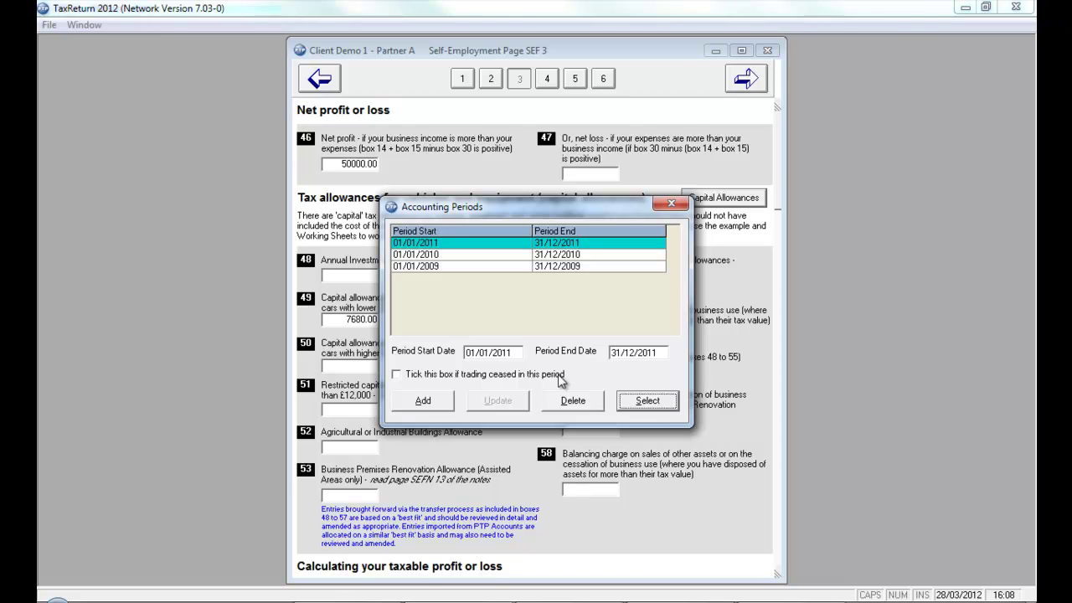
click(669, 405)
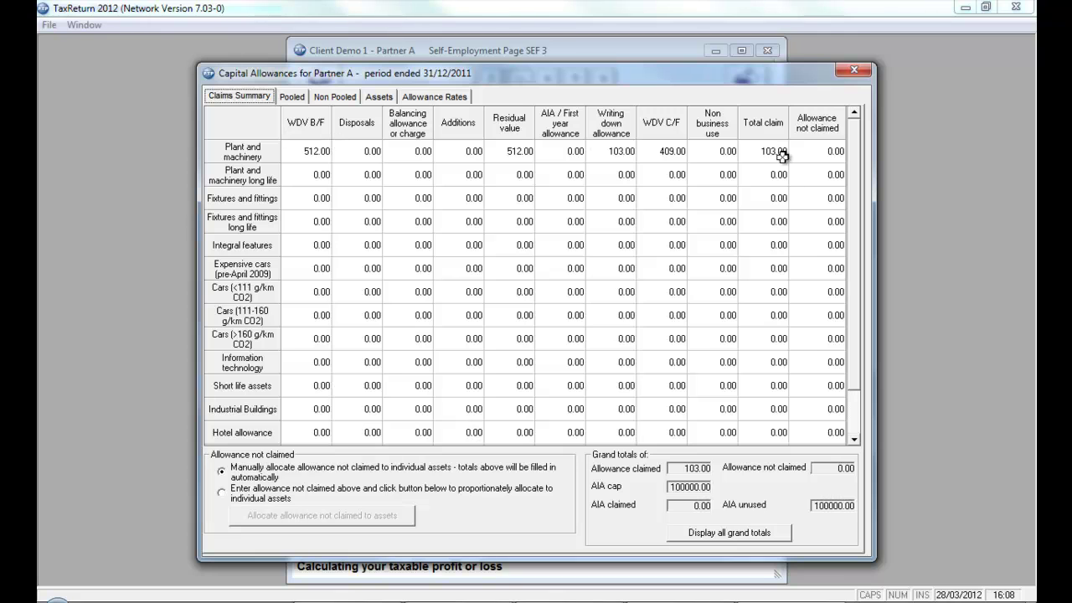
Review the pooled and non-pooled allowances, the individual plant and machinery assets, and the available asset categories.
click(294, 100)
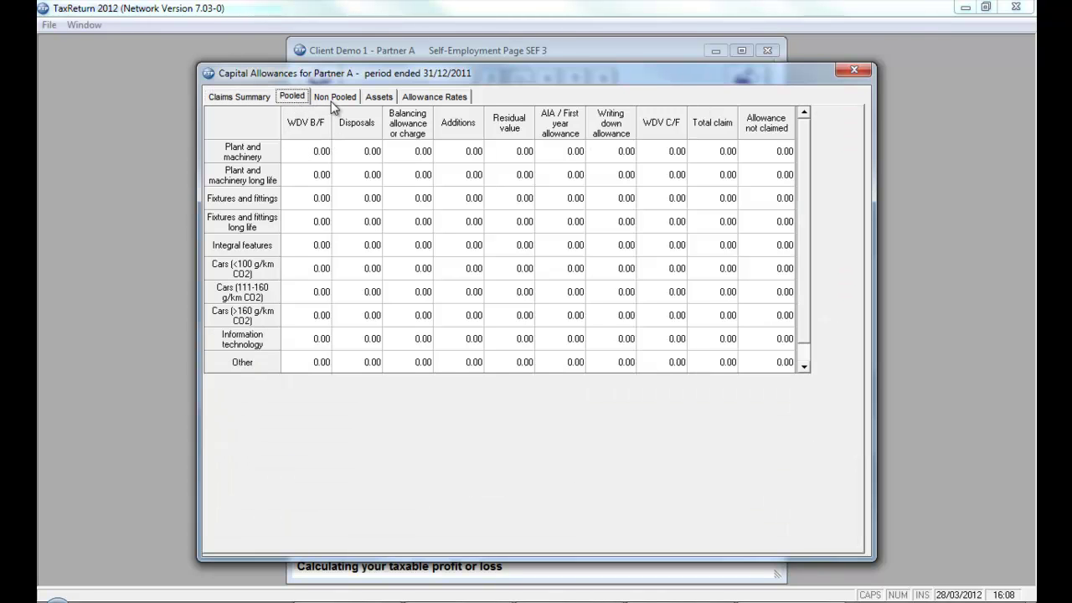
click(336, 101)
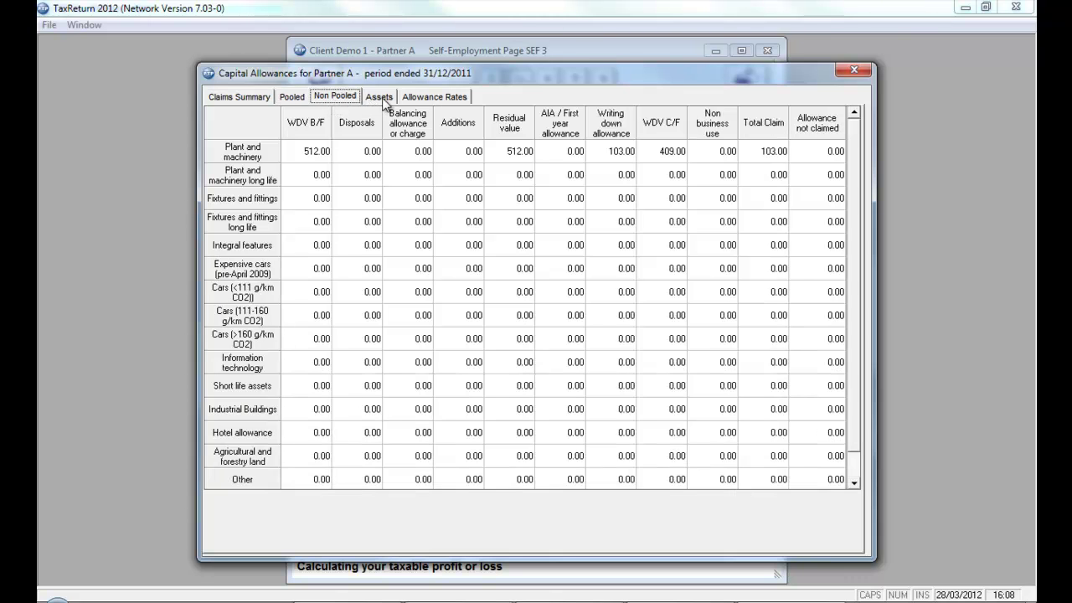
click(383, 98)
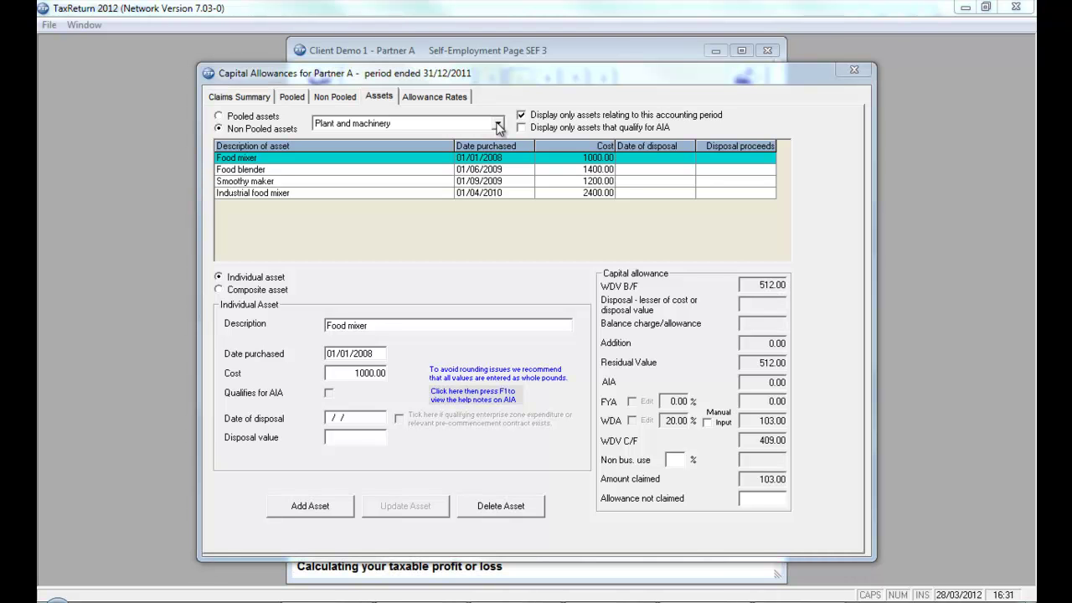
click(498, 125)
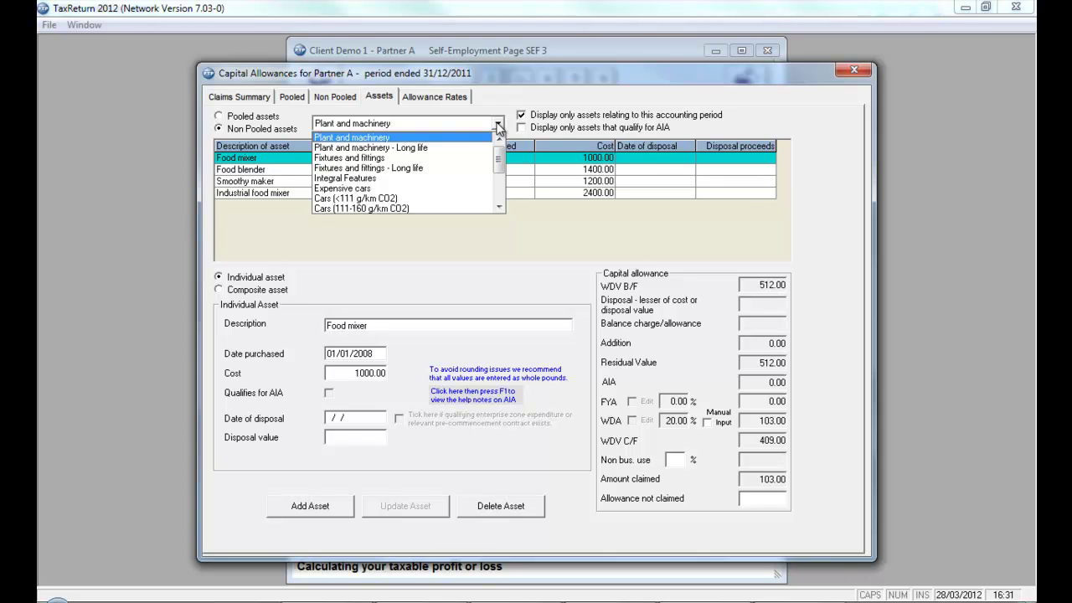
click(498, 125)
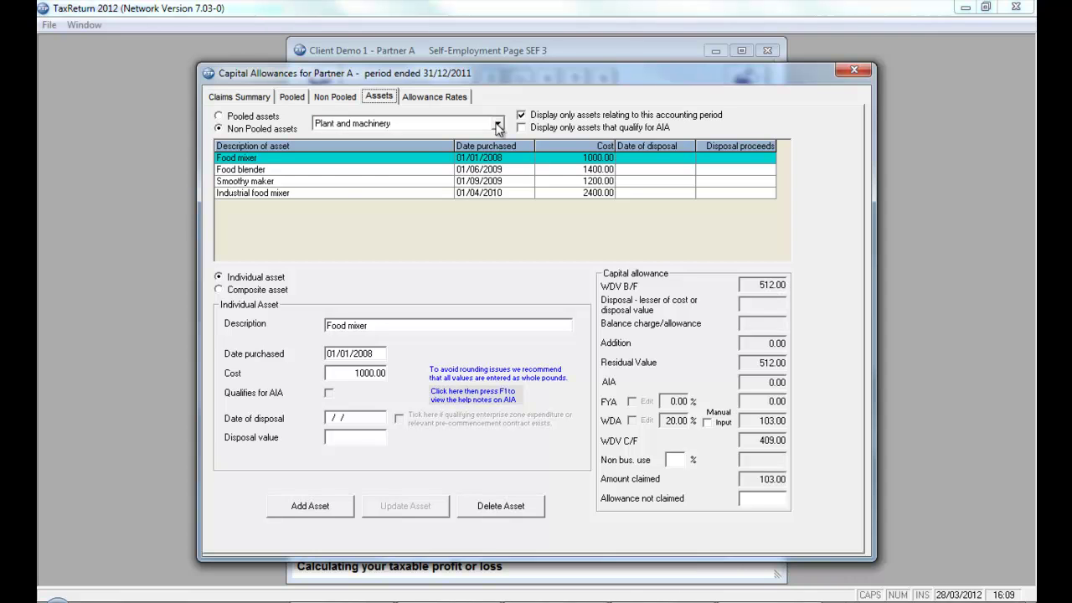
Add a non-pooled fixtures and fittings asset "Kitchen work surfaces", purchased 01/06/2011 at a cost of 5600, and save it.
click(498, 125)
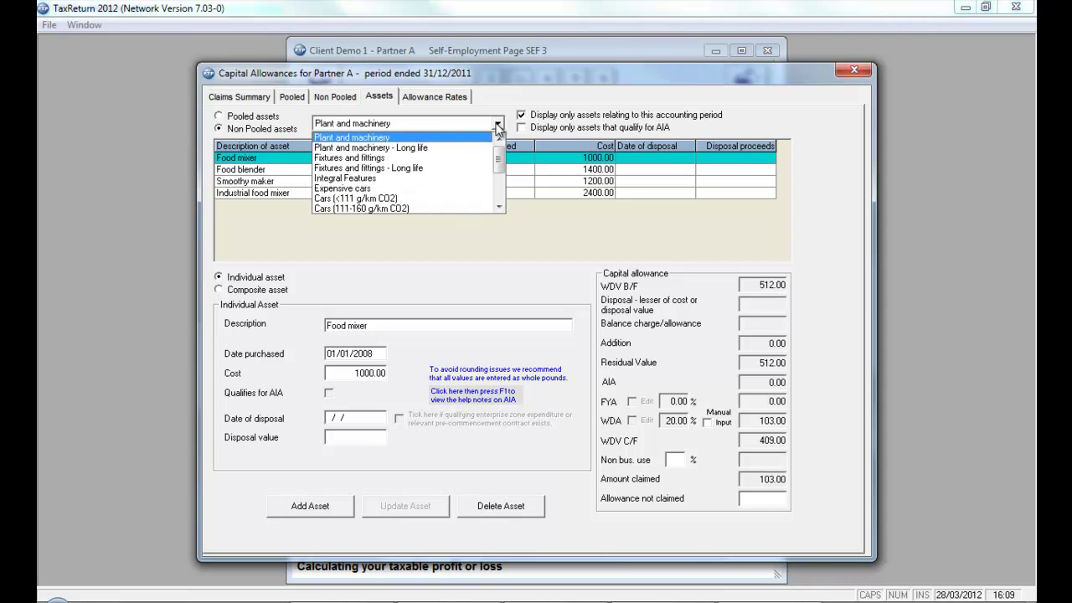
click(388, 158)
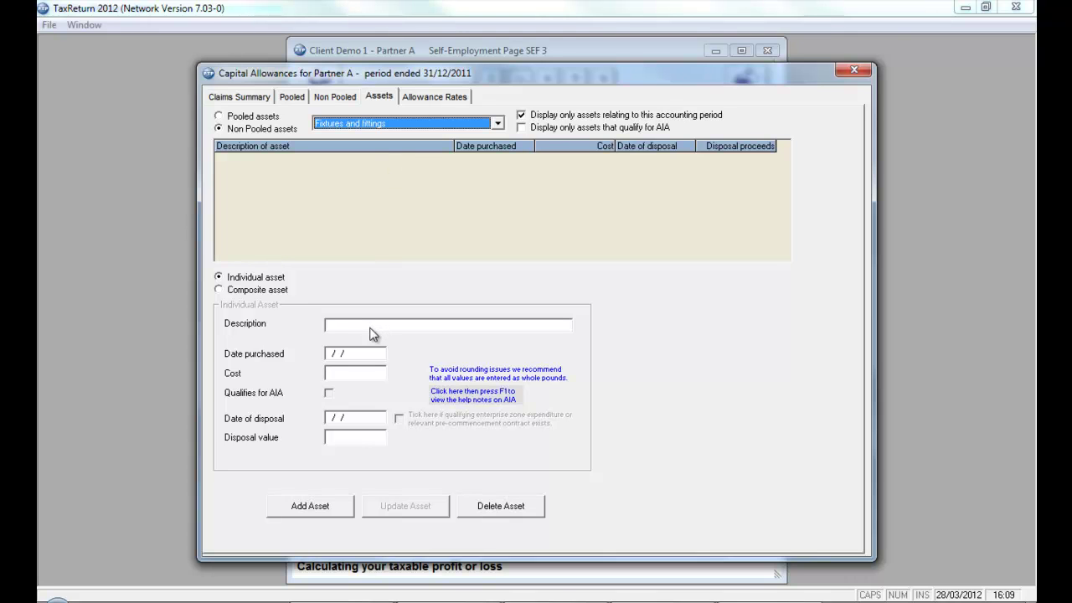
click(330, 513)
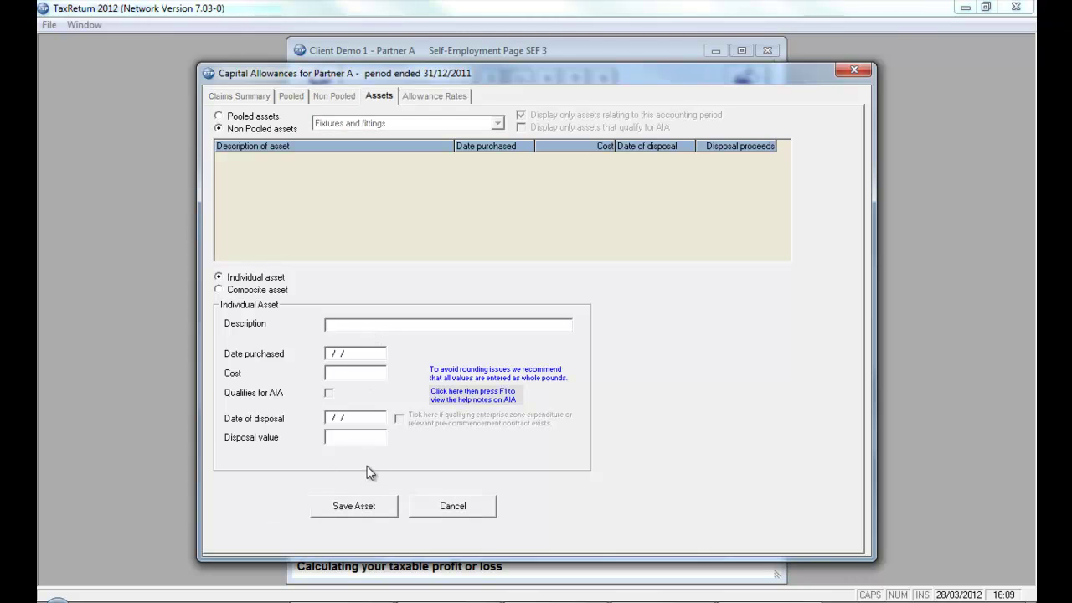
text(Kitchen work surfaces)
click(369, 353)
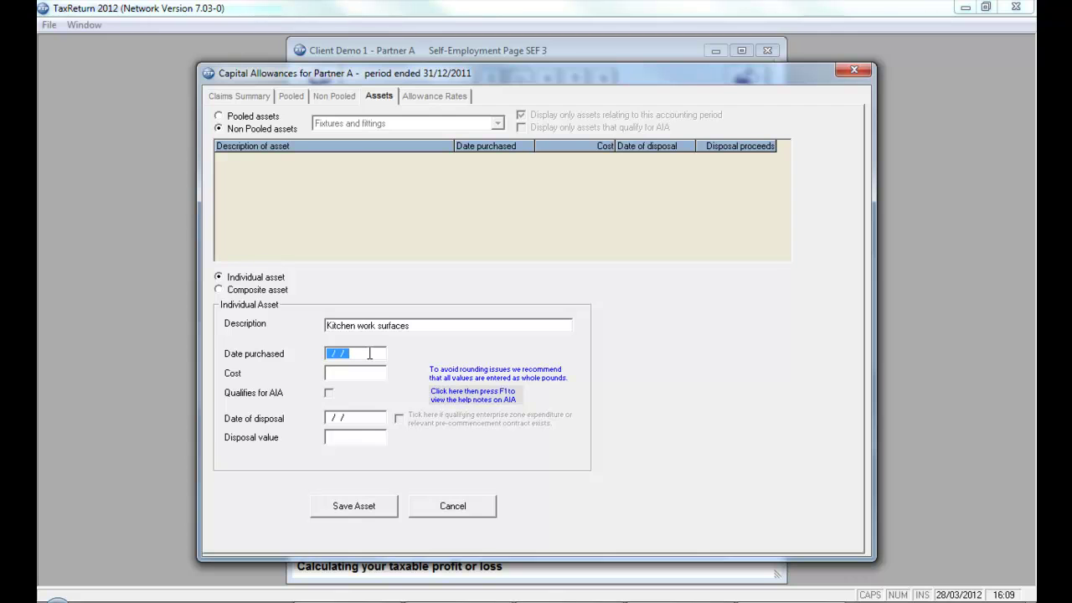
text(01/06/2011)
key(Tab)
text(5600)
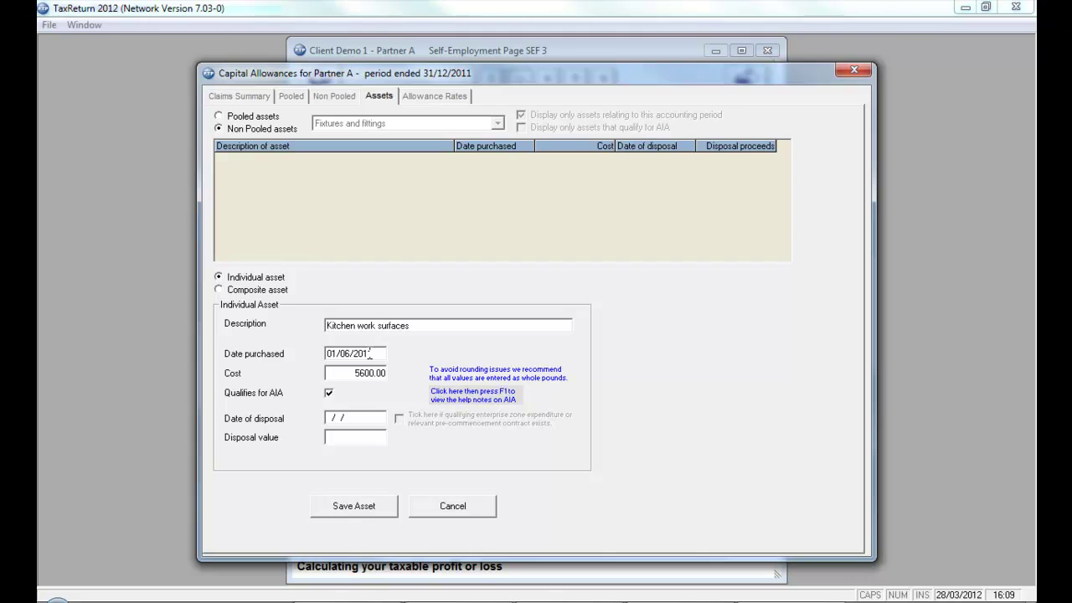
click(361, 507)
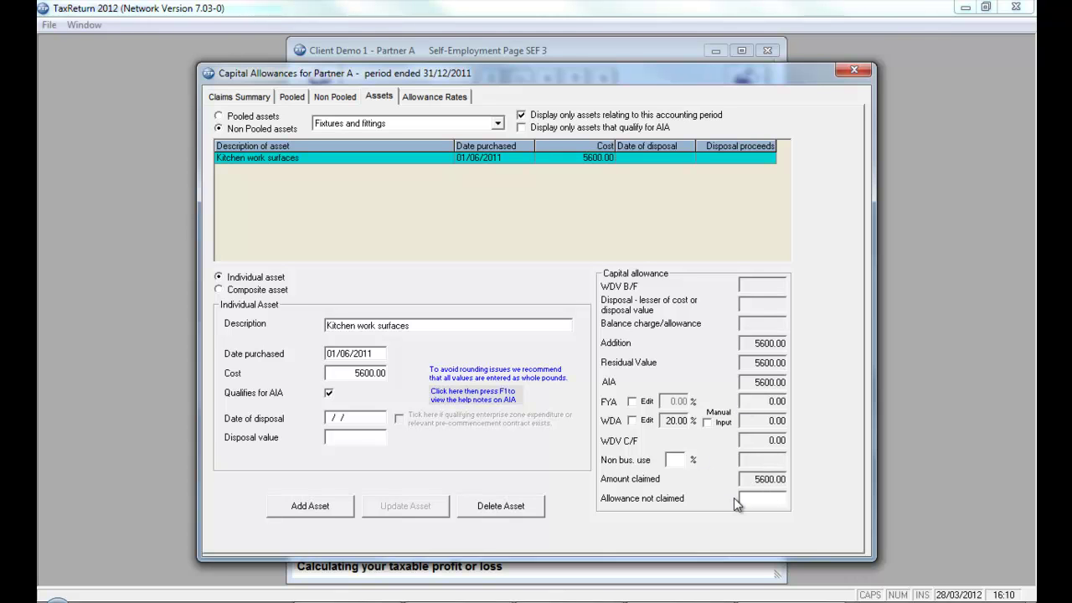
Add and save a fixtures and fittings asset "Fridge freeze", purchased 01/07/2011 at a cost of 3400.
click(336, 511)
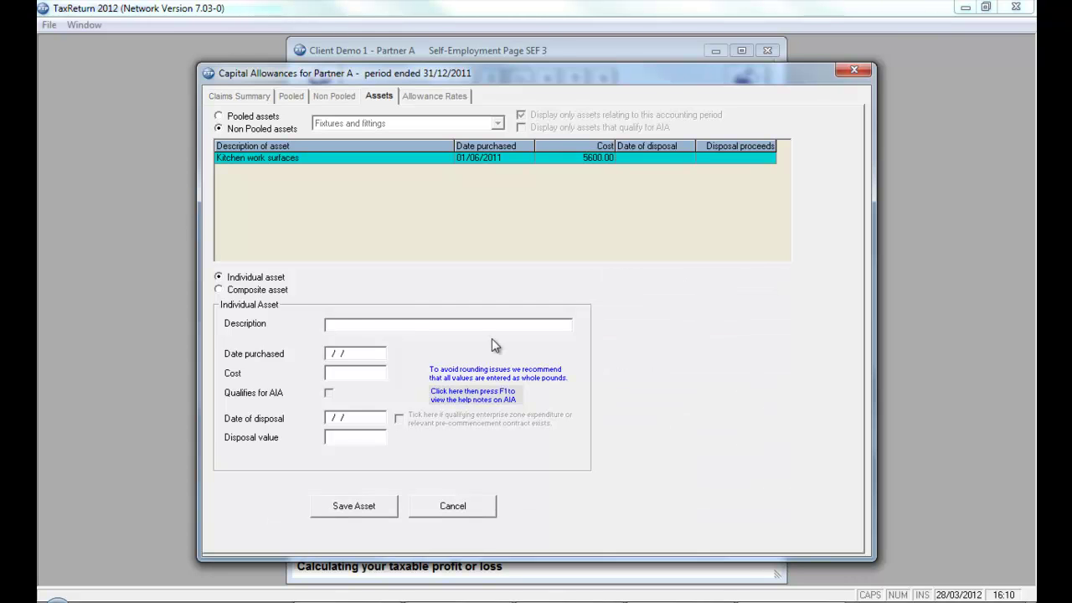
text(Fridge freeze)
click(349, 353)
text(01072011)
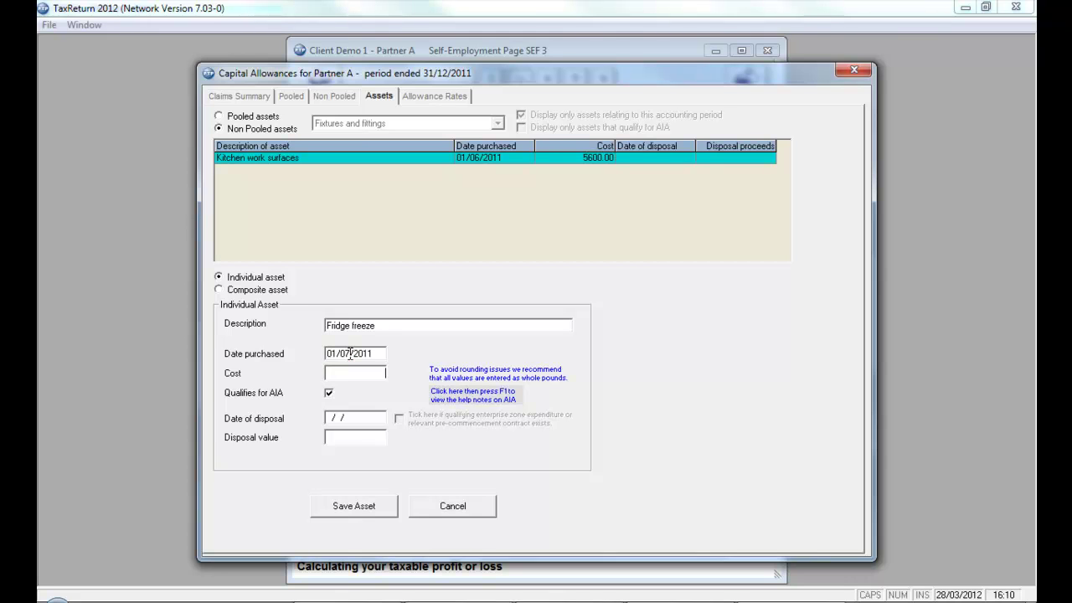
text(3400)
click(359, 508)
Add and save a fixtures and fittings asset "Oven", purchased 01/07/2011 at a cost of 4300.
click(314, 509)
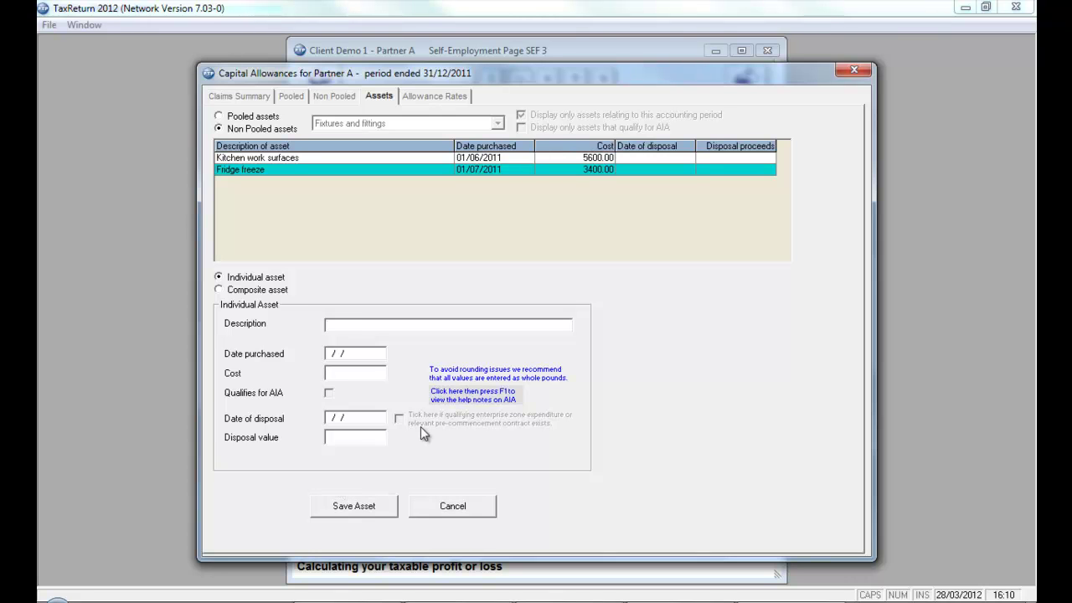
text(Oven)
key(Tab)
text(010711)
key(Tab)
text(4300)
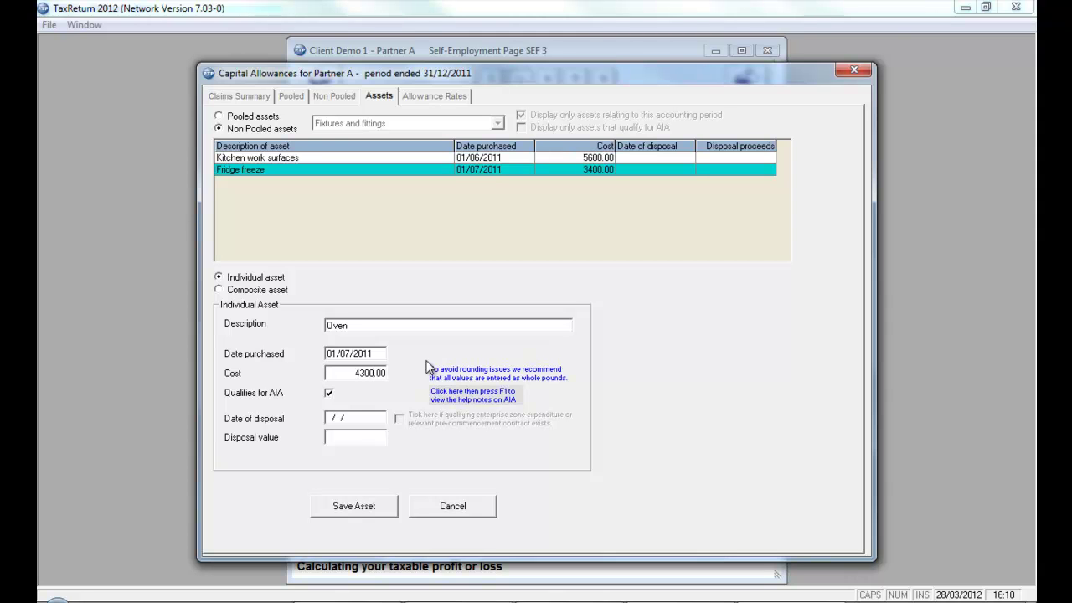
click(358, 508)
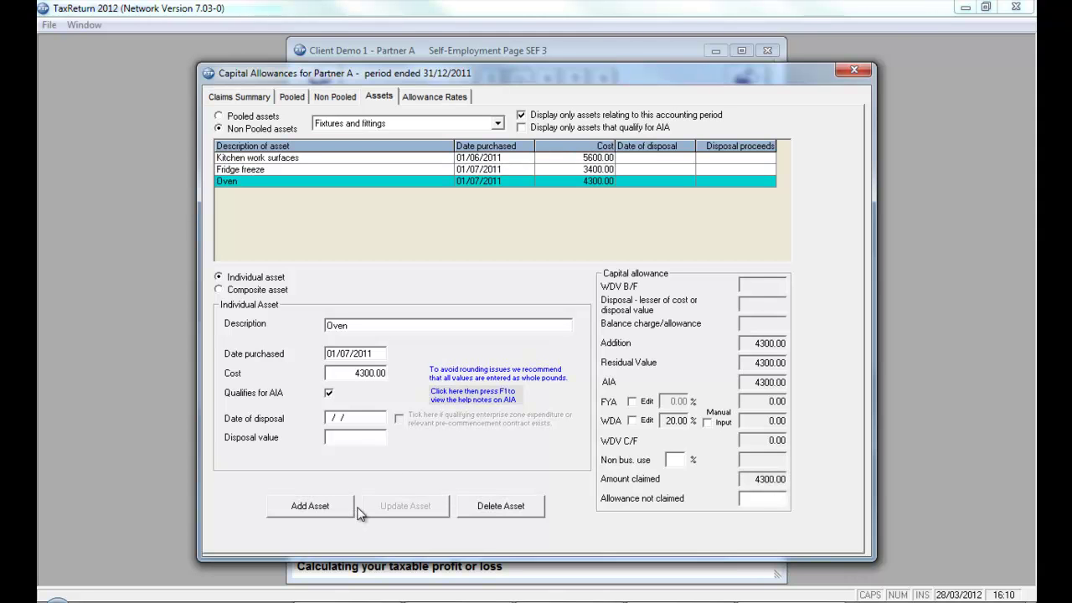
Add and save a non-pooled Cars (>160 g/km CO2) asset "Ford S-Max", purchased 01/09/2011 at a cost of 22000.
click(498, 124)
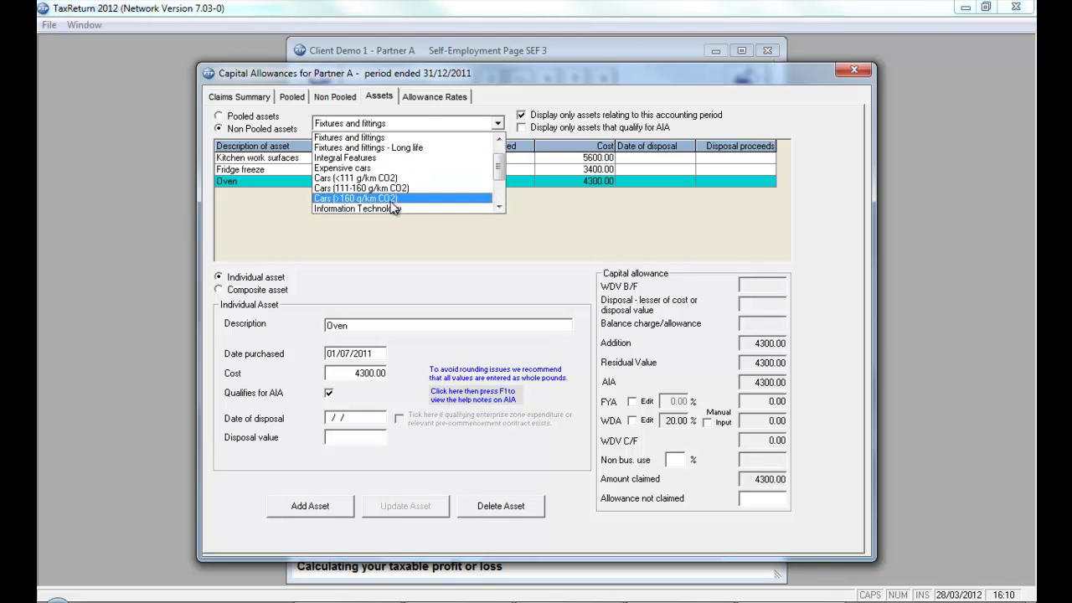
click(391, 201)
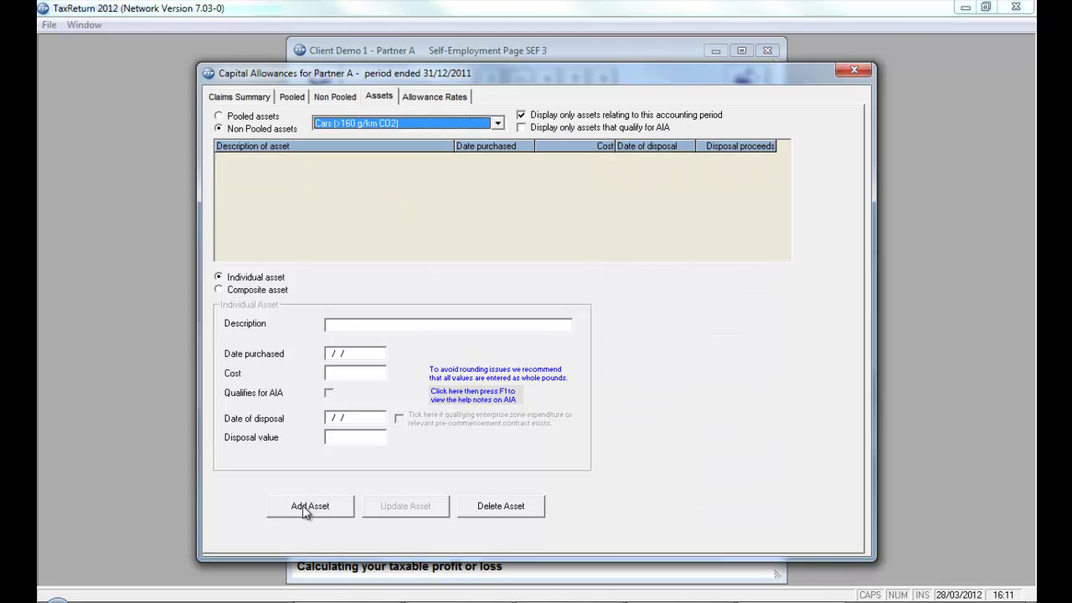
click(335, 509)
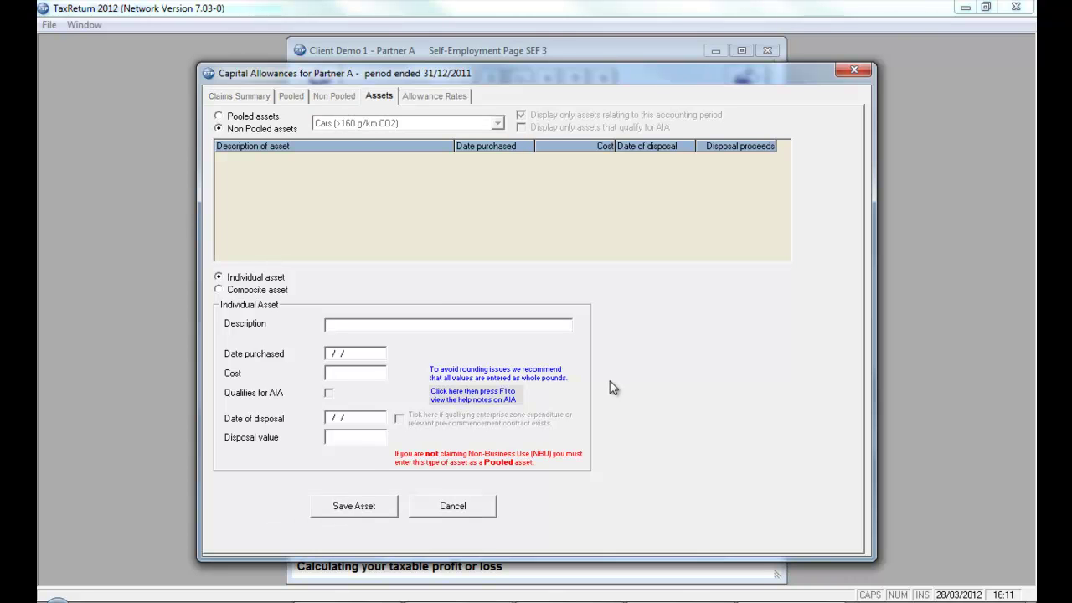
text(Ford S-Maz)
key(BackSpace)
text(x)
key(Tab)
text(01092011)
key(Tab)
text(2200)
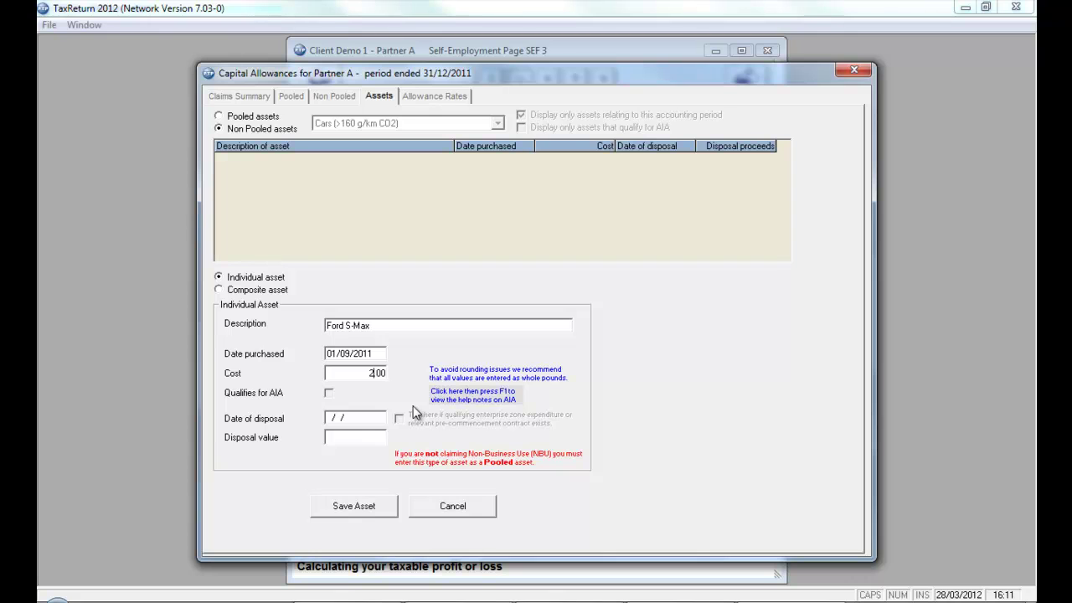
text(0)
key(Tab)
click(378, 509)
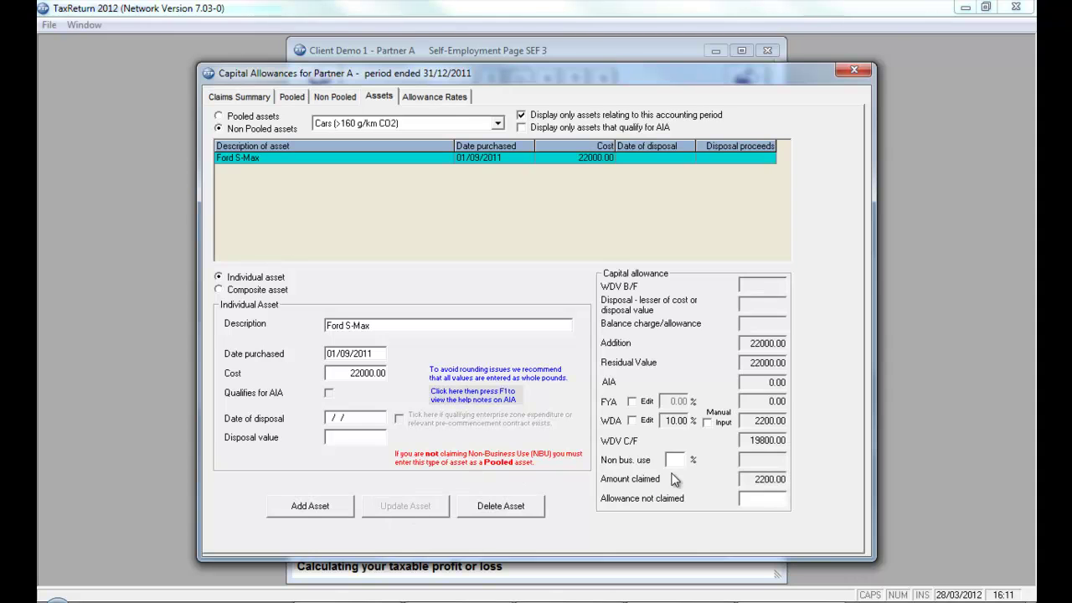
Set the Ford S-Max's non-business use to 20%, update the asset, and close the capital allowances window.
click(671, 460)
text(20)
key(Tab)
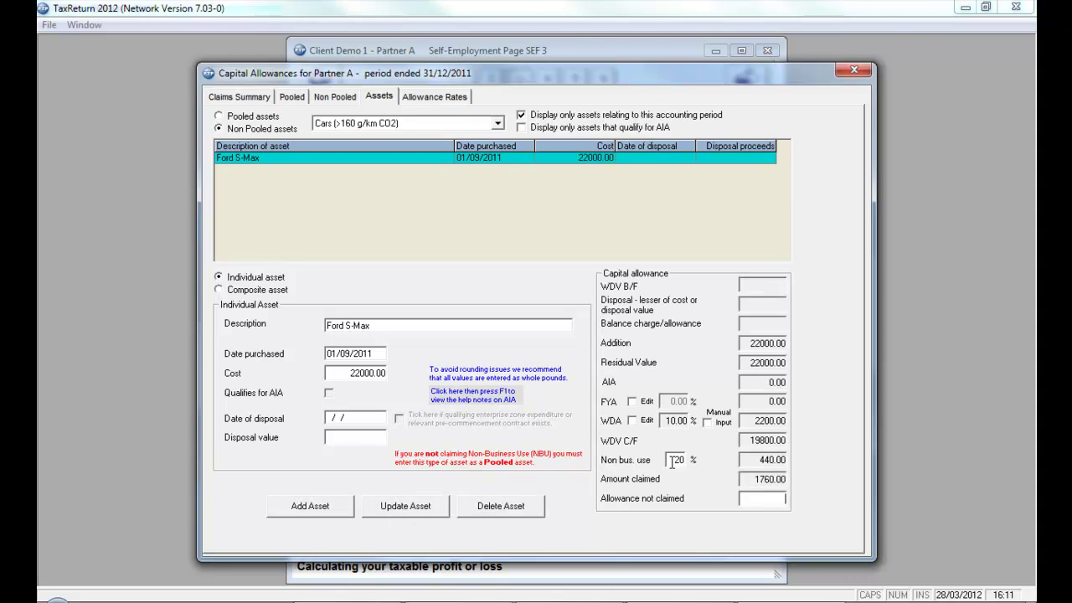
click(422, 514)
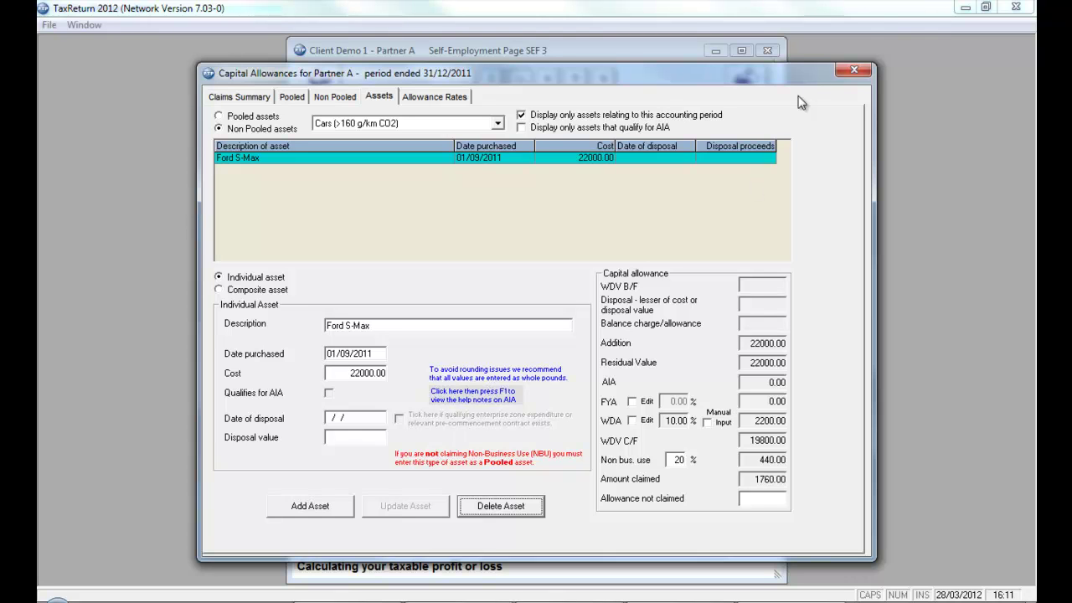
click(854, 72)
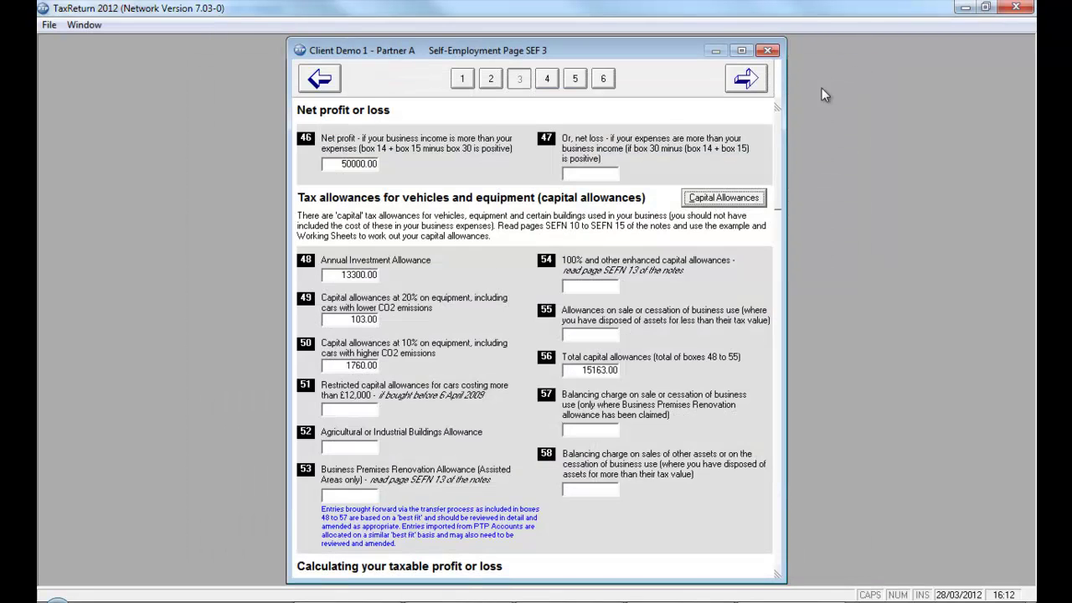